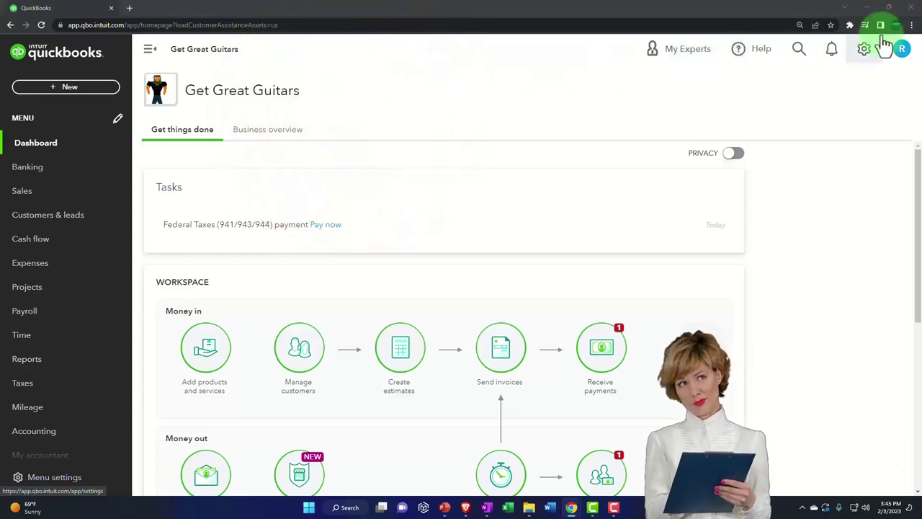
Bring the incognito window with the sample company into view and open its browser options.
{"action": "left_click_drag", "start_coordinate": [921, 124], "coordinate": [381, 123]}
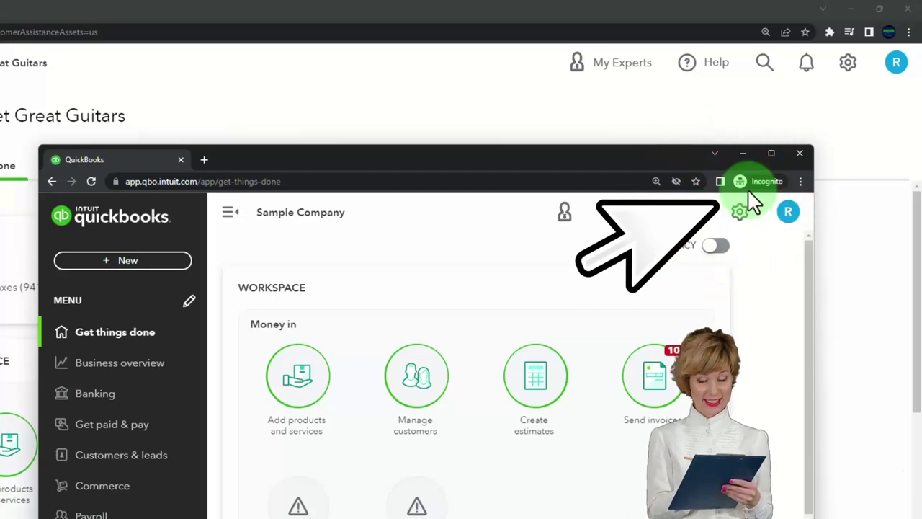
{"action": "left_click", "coordinate": [800, 181]}
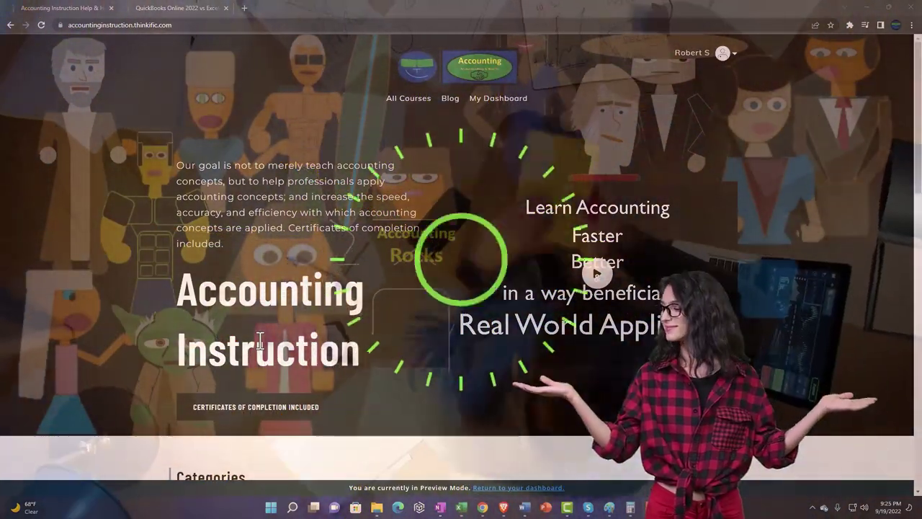
Browse the course categories on the Accounting Instruction site and look at the OneNote - Getting Started 2022 section of the QuickBooks Online course.
{"action": "scroll", "coordinate": [127, 391], "scroll_direction": "down", "scroll_amount": 6}
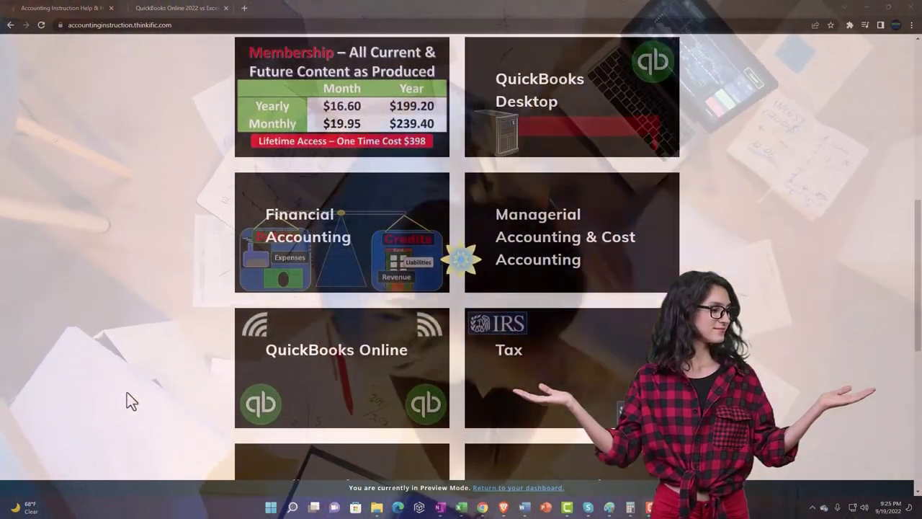
{"action": "scroll", "coordinate": [127, 392], "scroll_direction": "down", "scroll_amount": 4}
{"action": "scroll", "coordinate": [127, 392], "scroll_direction": "down", "scroll_amount": 2}
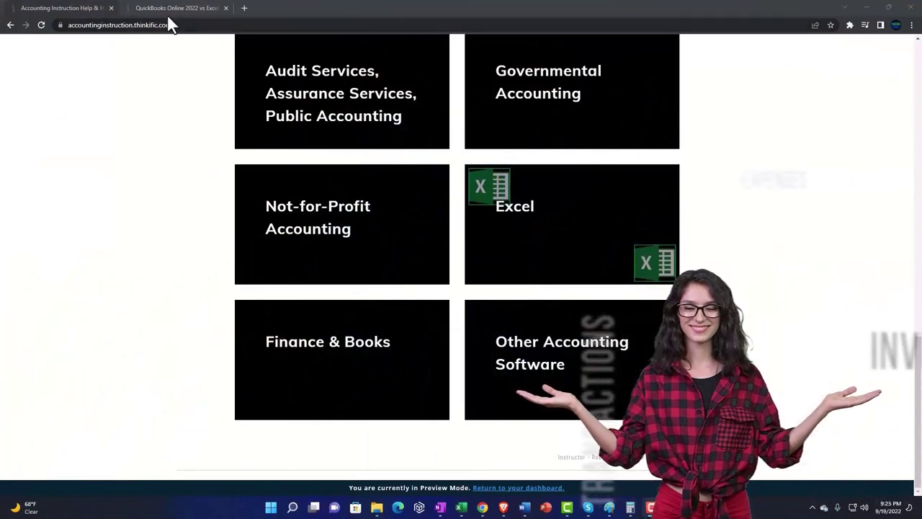
{"action": "left_click", "coordinate": [166, 13]}
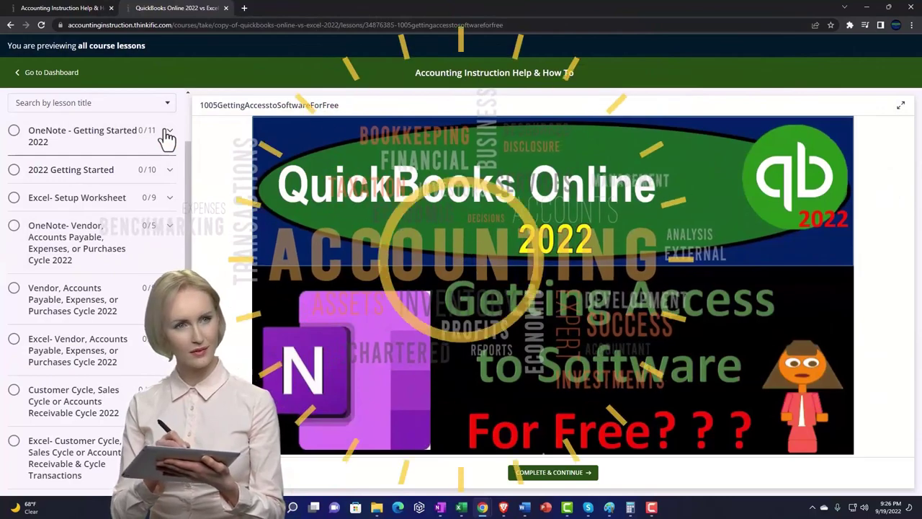
{"action": "left_click", "coordinate": [167, 134]}
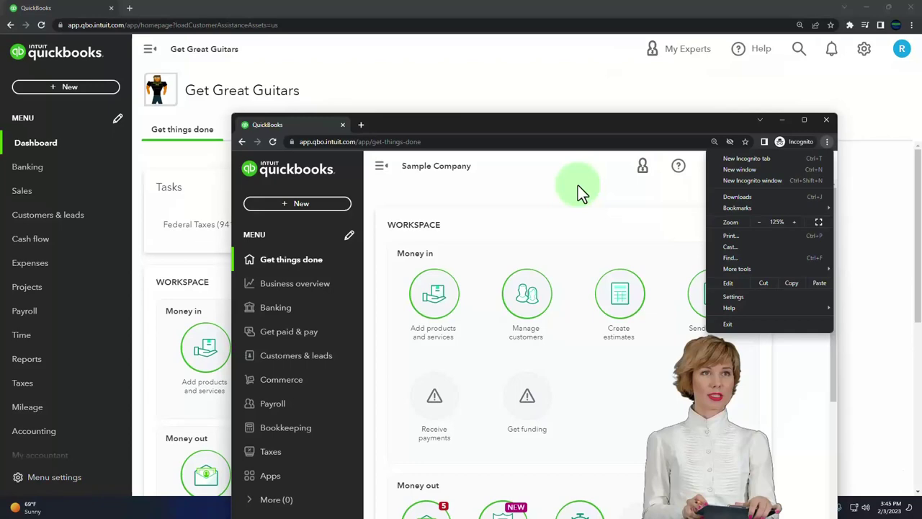
View the sample company's settings list with its accountant view option, and move the incognito window out of the way.
{"action": "left_click", "coordinate": [322, 237]}
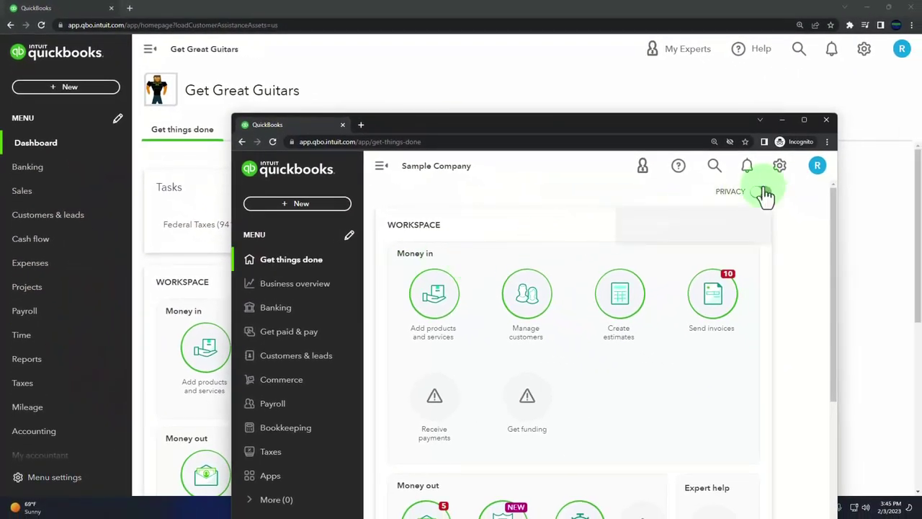
{"action": "left_click", "coordinate": [779, 165]}
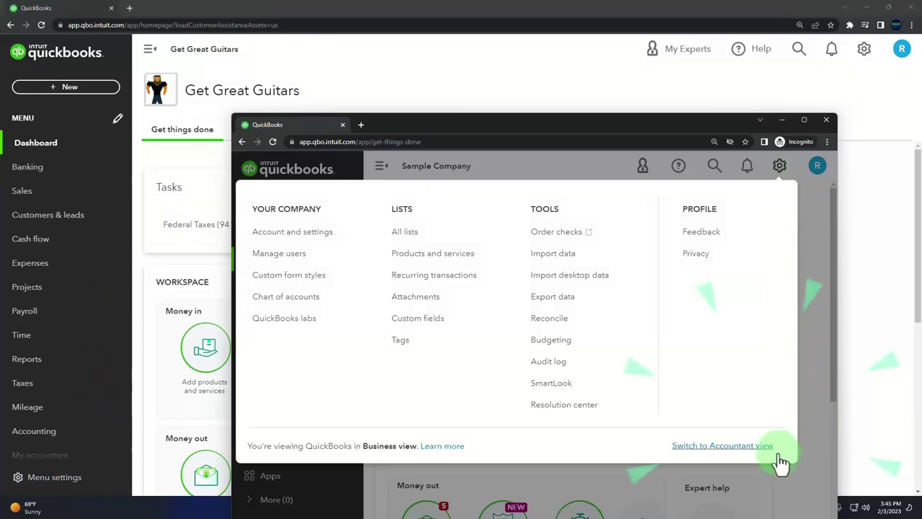
{"action": "left_click_drag", "start_coordinate": [523, 124], "coordinate": [921, 72]}
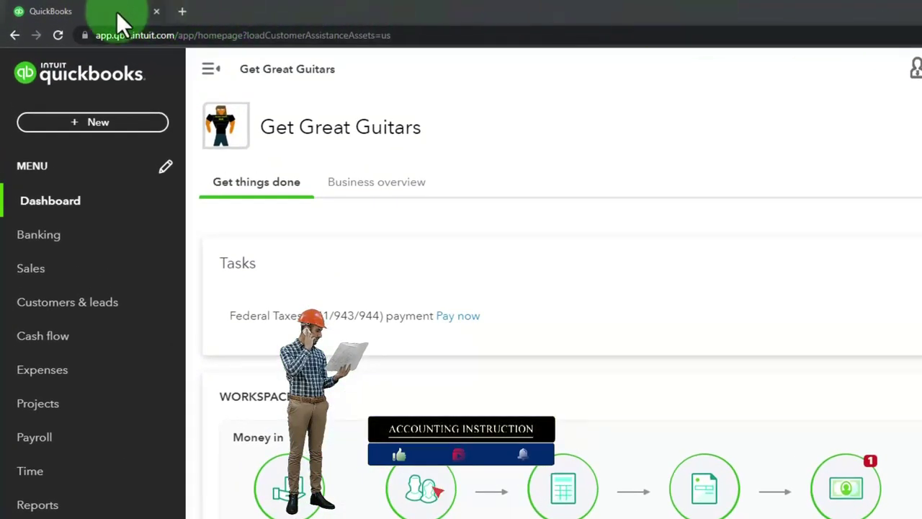
Duplicate the Get Great Guitars browser tab twice and switch to the second tab.
{"action": "right_click", "coordinate": [113, 11]}
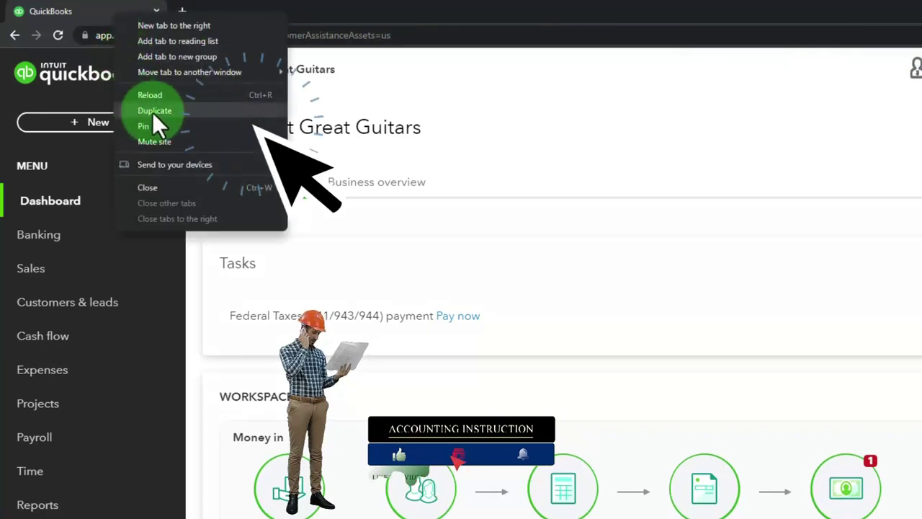
{"action": "left_click", "coordinate": [193, 112]}
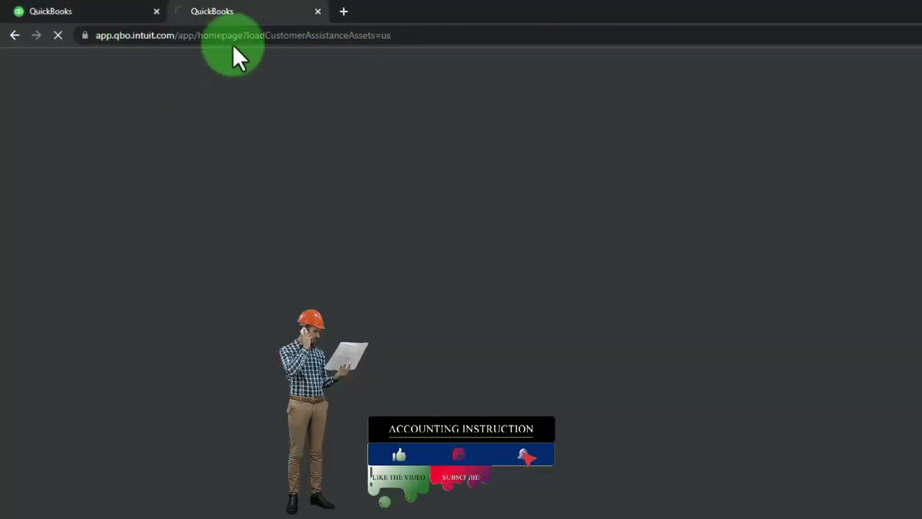
{"action": "right_click", "coordinate": [272, 17]}
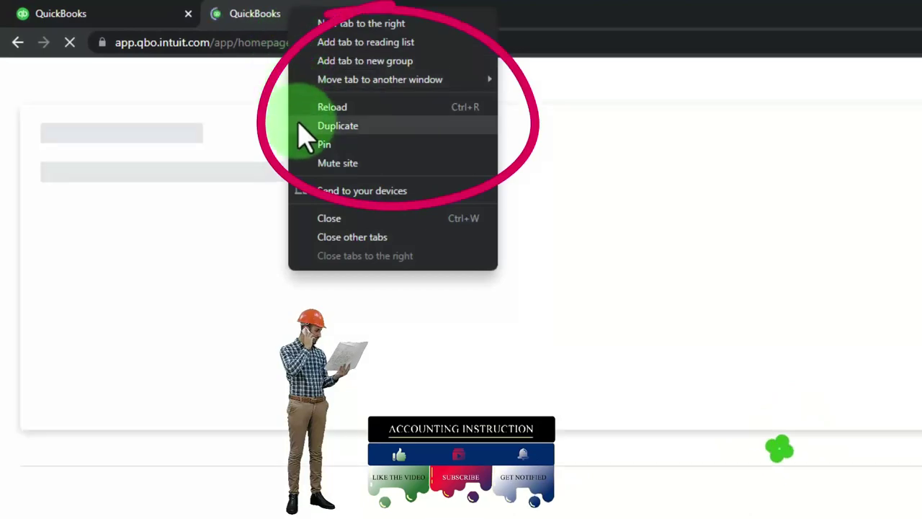
{"action": "left_click", "coordinate": [416, 139]}
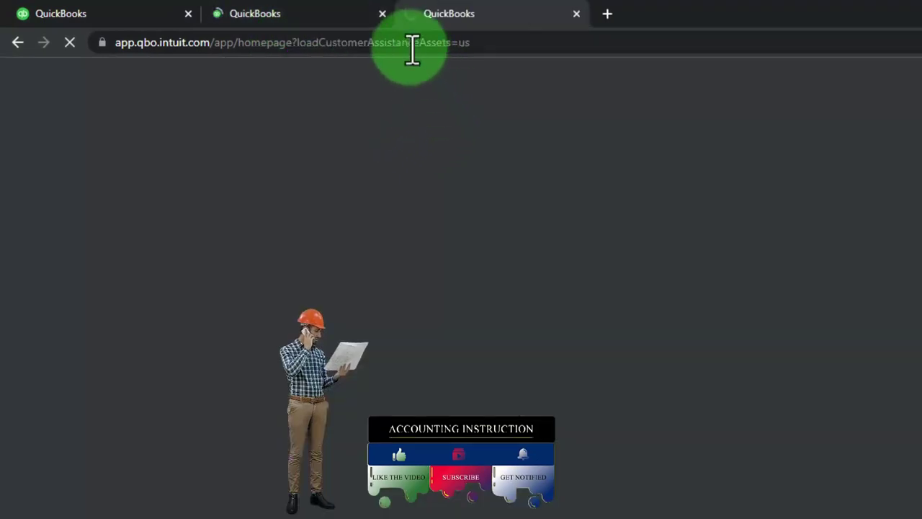
{"action": "left_click", "coordinate": [324, 18]}
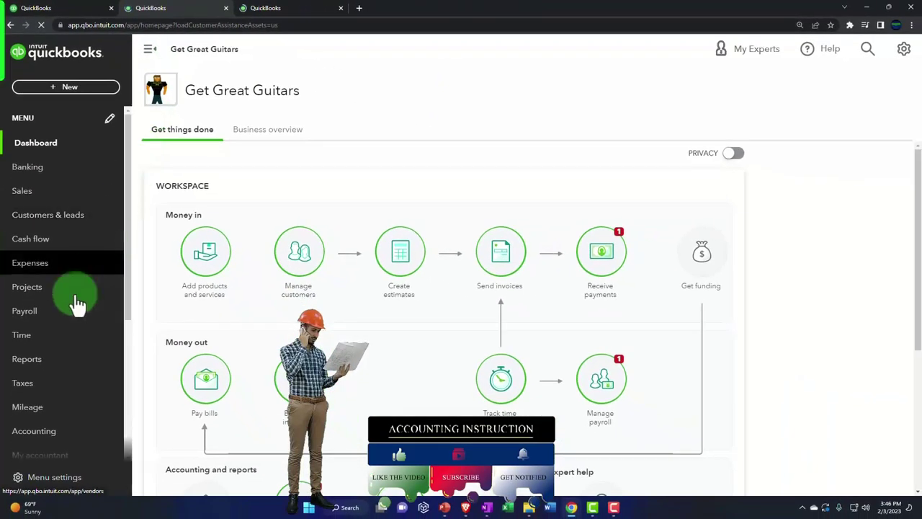
Open the Reports page in the second tab and check where Reports sits under Business overview in the sample company.
{"action": "left_click", "coordinate": [25, 367]}
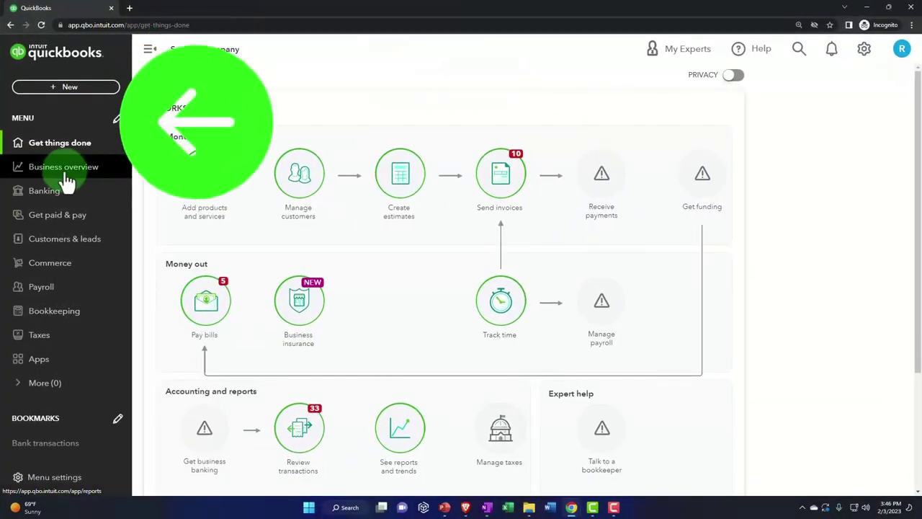
{"action": "left_click", "coordinate": [66, 173]}
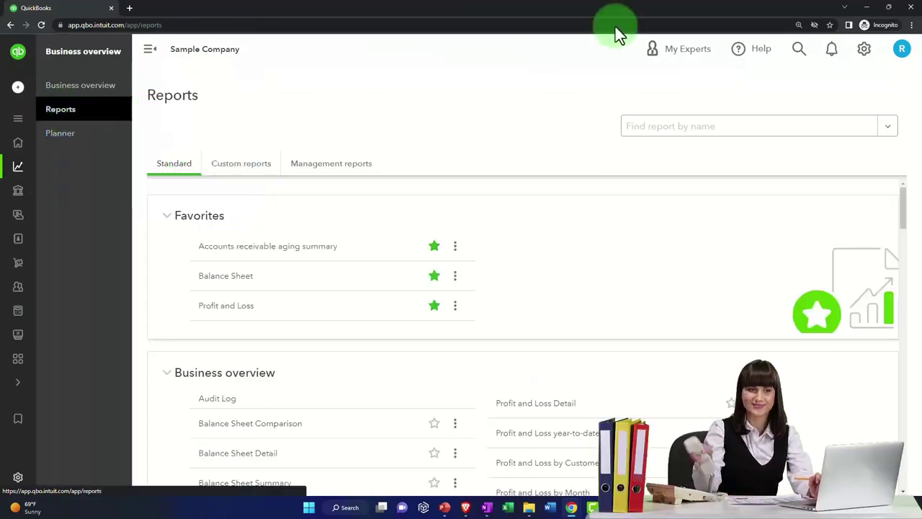
{"action": "left_click", "coordinate": [867, 8]}
Open the Profit and Loss report for Get Great Guitars in the third browser tab.
{"action": "left_click", "coordinate": [273, 8]}
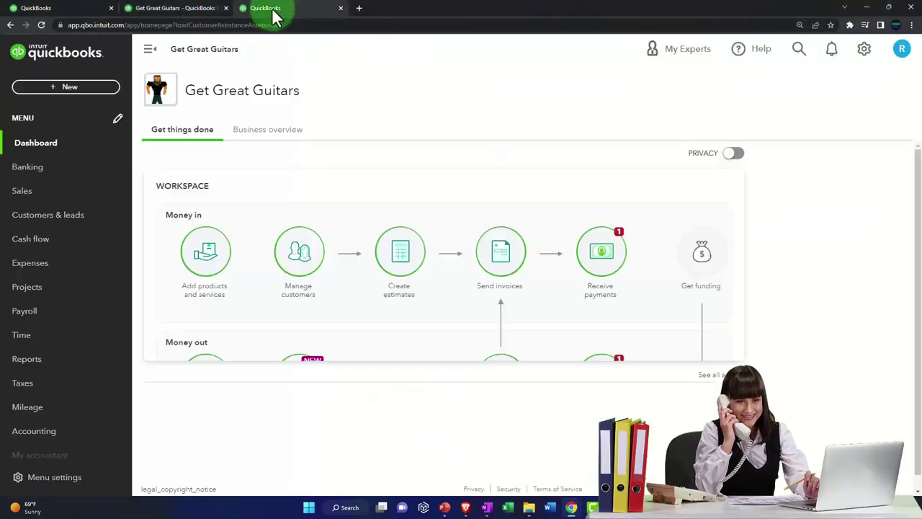
{"action": "left_click", "coordinate": [45, 363]}
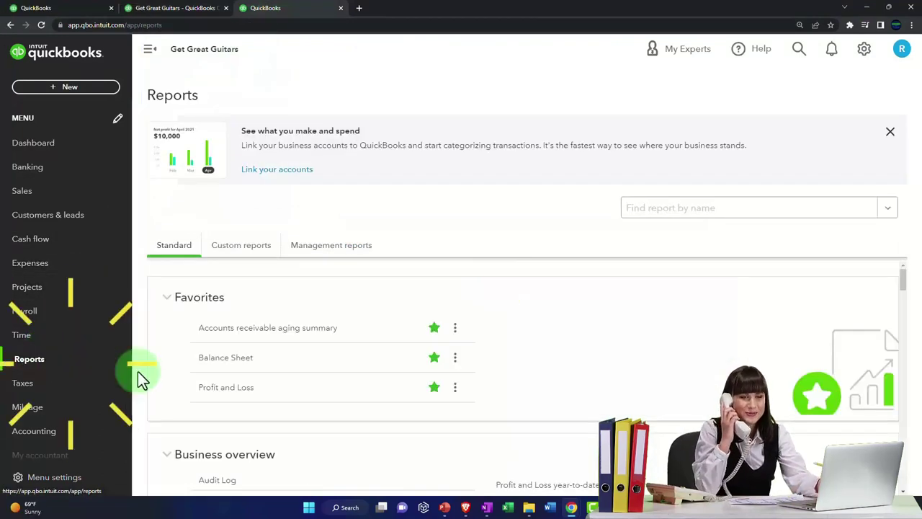
{"action": "left_click", "coordinate": [218, 389]}
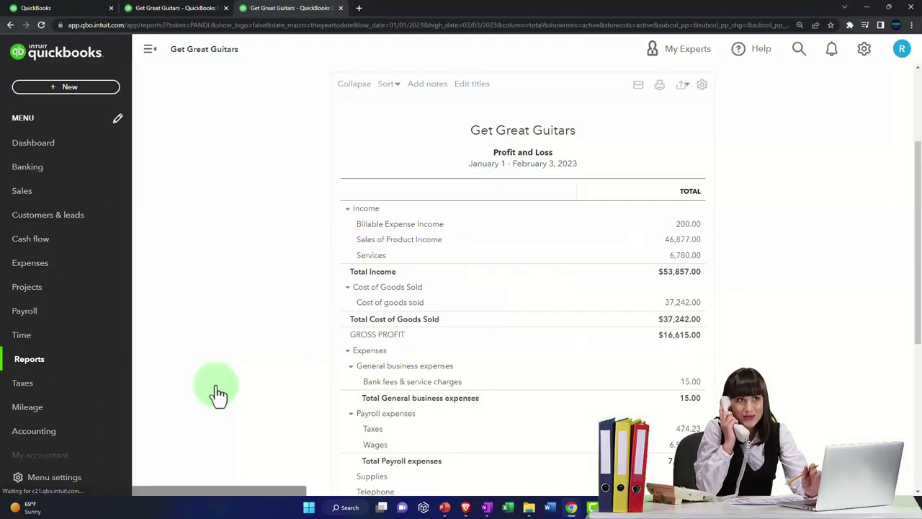
Hide the navigation menu and run the Profit and Loss report for 01/01/2023 to 02/28/2023 with monthly columns.
{"action": "left_click", "coordinate": [150, 52]}
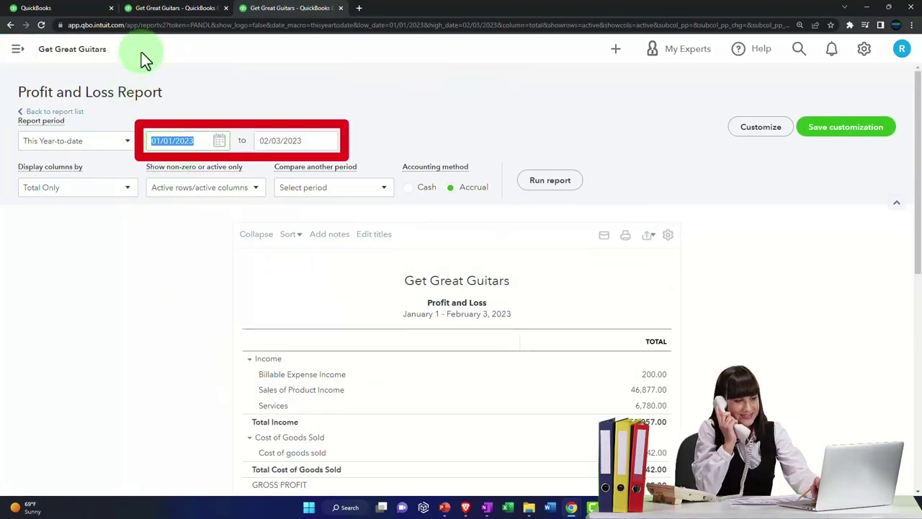
{"action": "type", "text": "010123"}
{"action": "key", "text": "Tab"}
{"action": "type", "text": "0"}
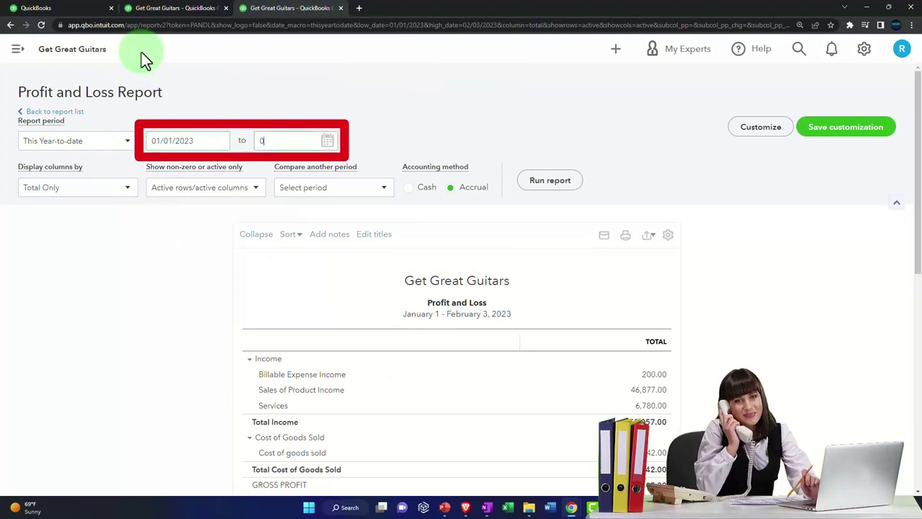
{"action": "type", "text": "2/28/2023"}
{"action": "key", "text": "Tab"}
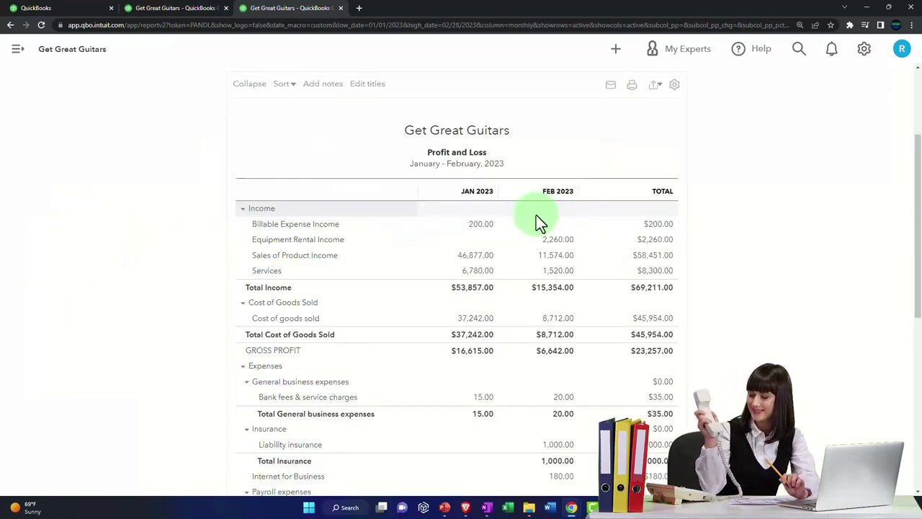
{"action": "key", "text": "ctrl+plus"}
{"action": "key", "text": "ctrl+plus"}
{"action": "key", "text": "ctrl+plus"}
{"action": "key", "text": "ctrl+plus"}
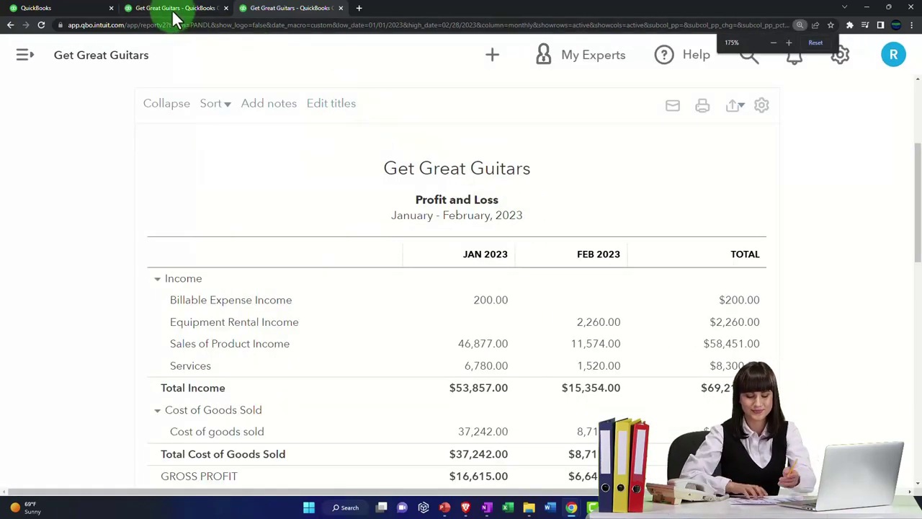
In the second tab, hide the navigation menu and run the Balance Sheet for 01/01/2023 to 02/28/2023 with monthly columns.
{"action": "left_click", "coordinate": [173, 18]}
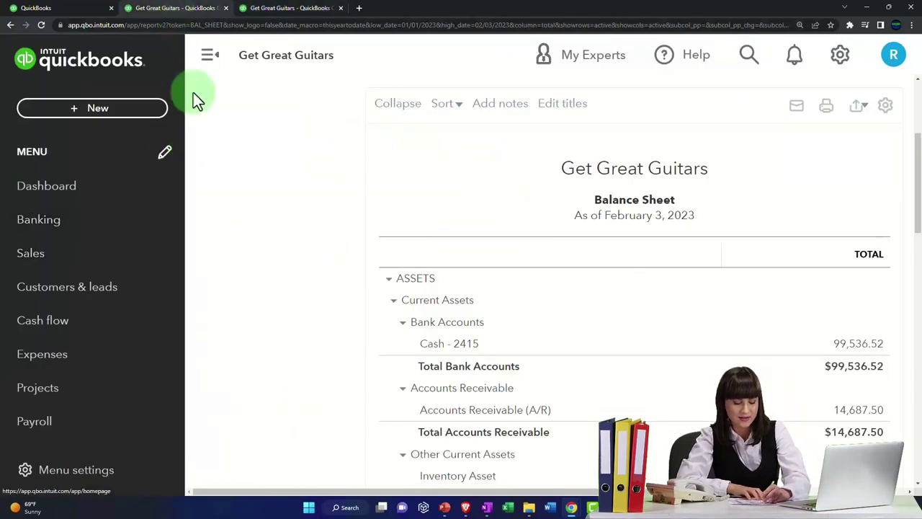
{"action": "left_click", "coordinate": [209, 56]}
{"action": "scroll", "coordinate": [190, 202], "scroll_direction": "up", "scroll_amount": 2}
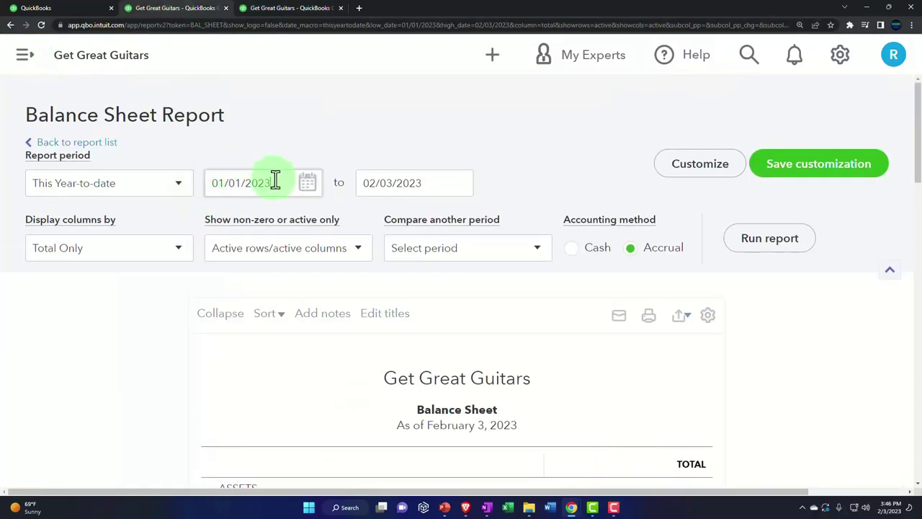
{"action": "key", "text": "ctrl+a"}
{"action": "type", "text": "010123"}
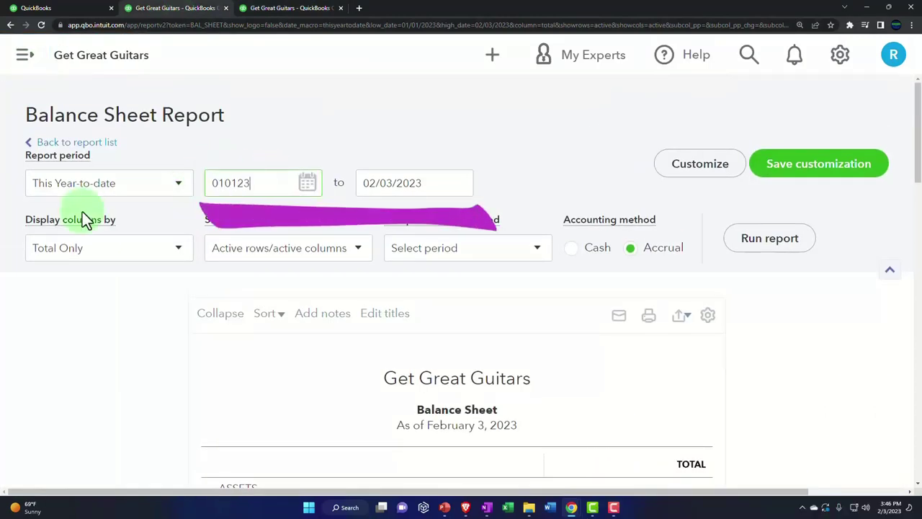
{"action": "key", "text": "Tab"}
{"action": "type", "text": "02/28/2023"}
{"action": "key", "text": "Tab"}
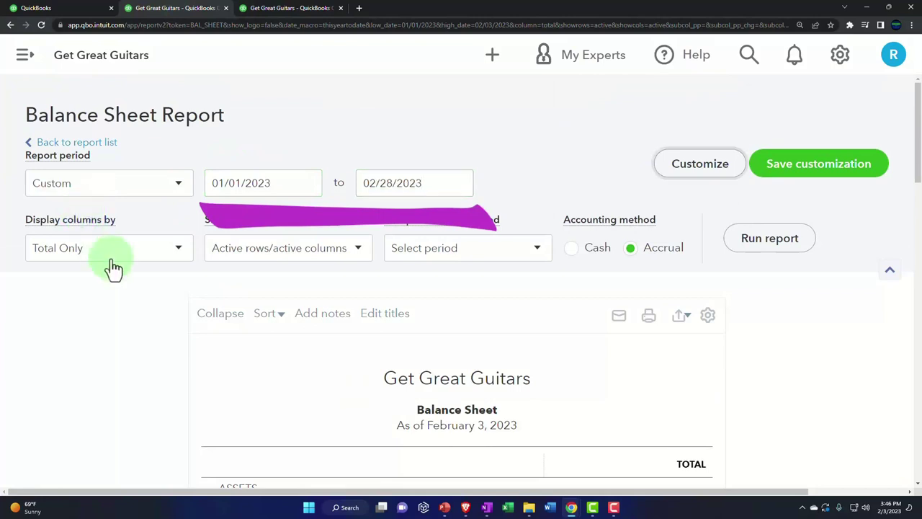
{"action": "left_click", "coordinate": [177, 257]}
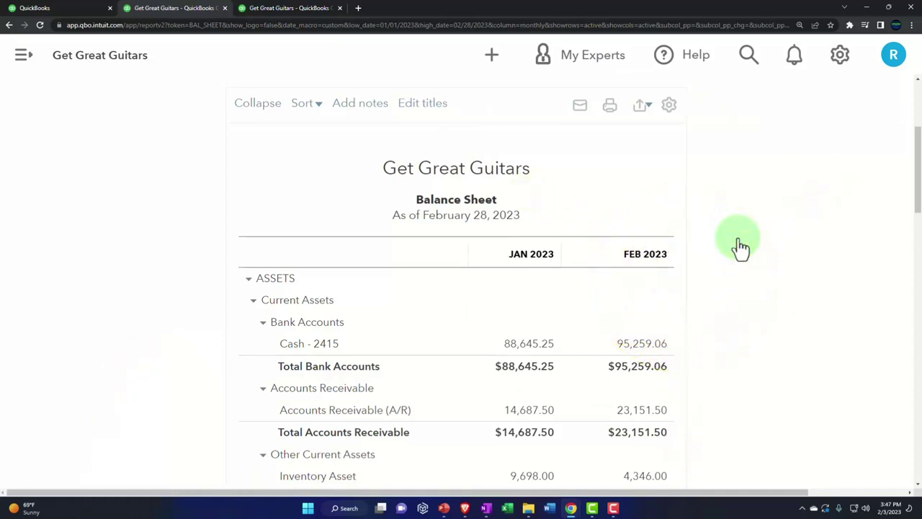
Review the new-transaction forms offered for customers, vendors, employees and other, and return to the Balance Sheet.
{"action": "left_click", "coordinate": [496, 72]}
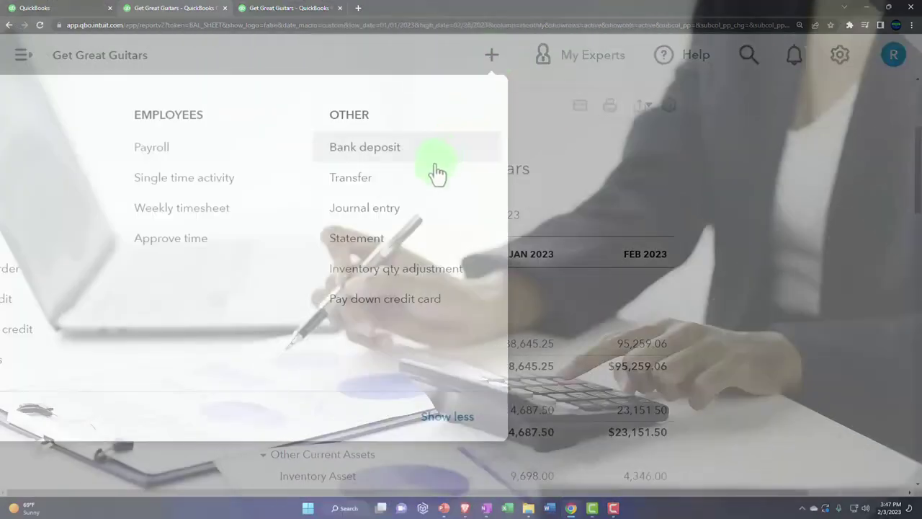
{"action": "key", "text": "ctrl+minus"}
{"action": "left_click", "coordinate": [434, 172]}
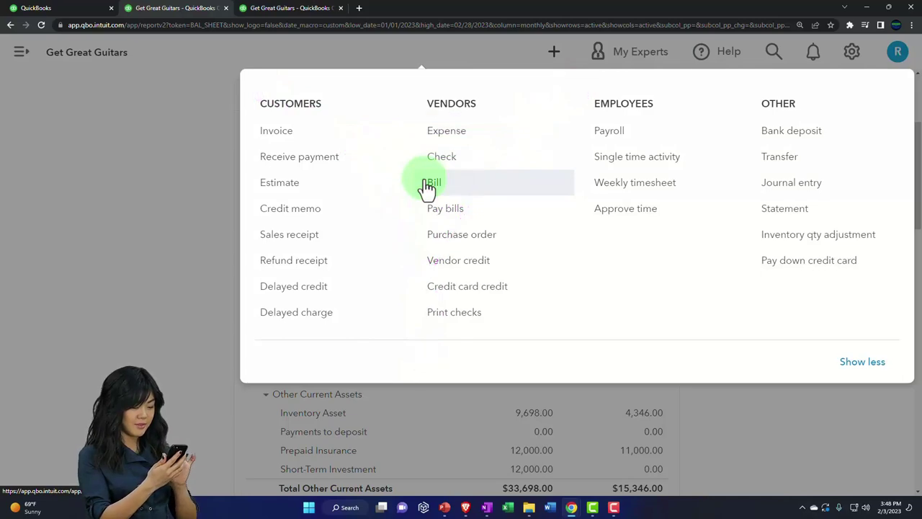
{"action": "left_click", "coordinate": [182, 180]}
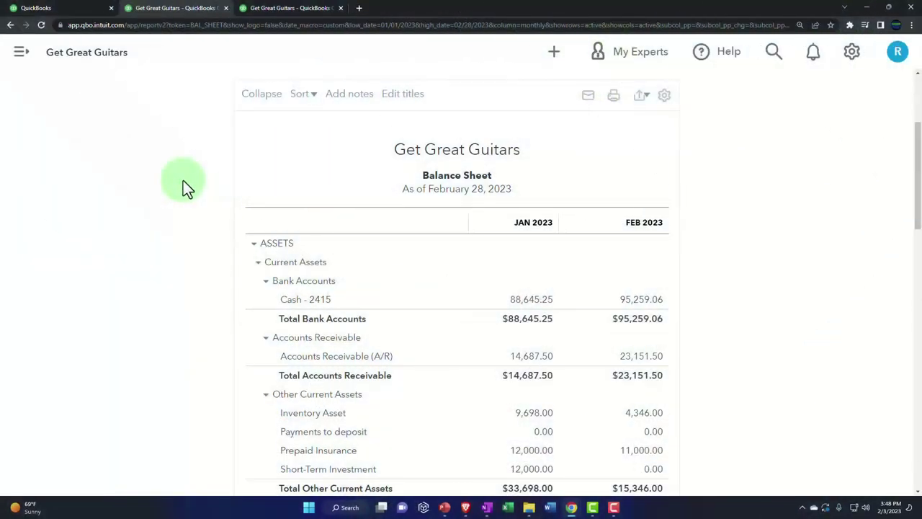
{"action": "key", "text": "ctrl+plus"}
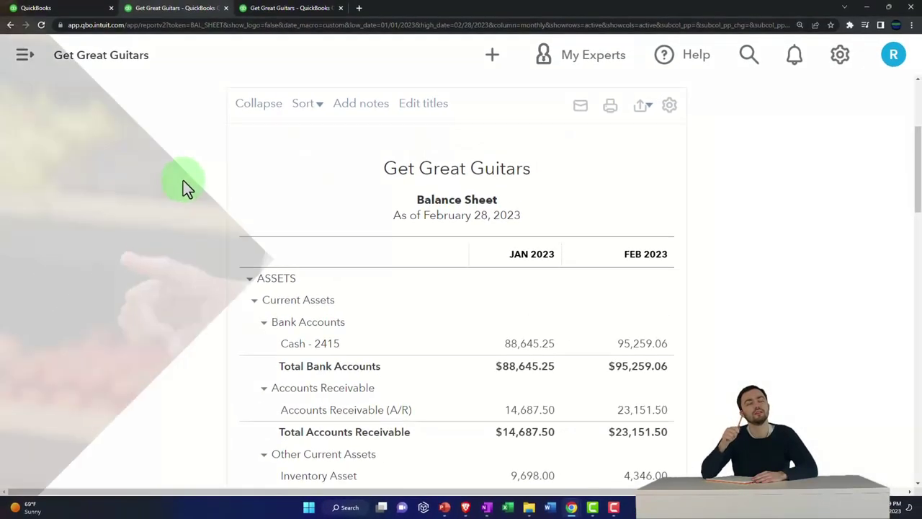
Examine the current and fixed assets on the Balance Sheet and return to the dashboard in the first tab.
{"action": "scroll", "coordinate": [183, 180], "scroll_direction": "down", "scroll_amount": 2}
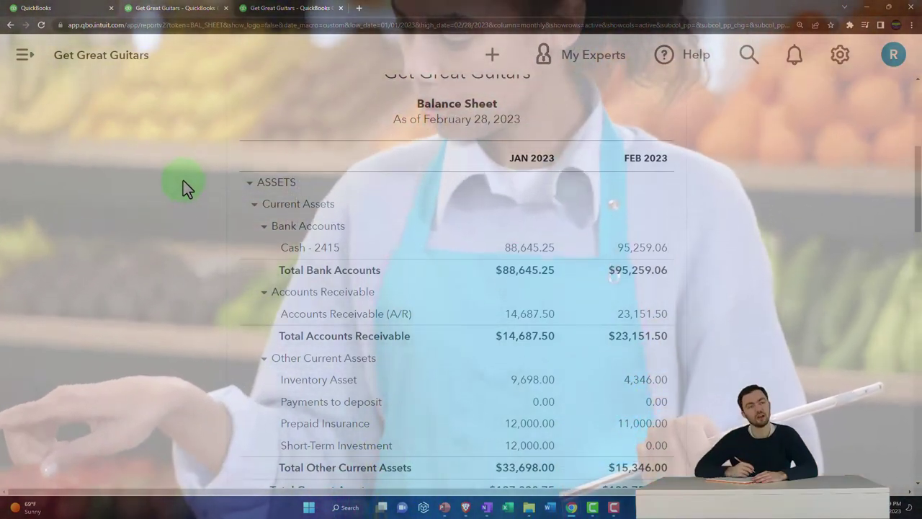
{"action": "scroll", "coordinate": [182, 180], "scroll_direction": "down", "scroll_amount": 5}
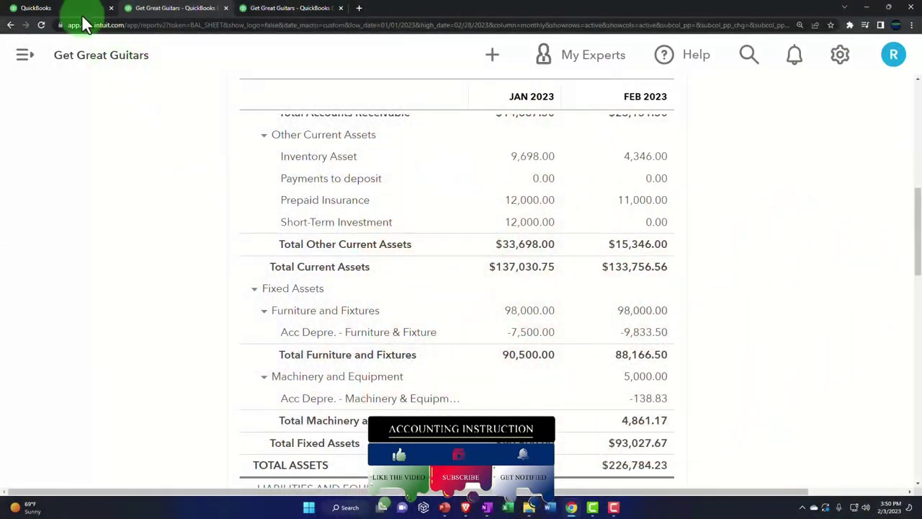
{"action": "left_click", "coordinate": [79, 10]}
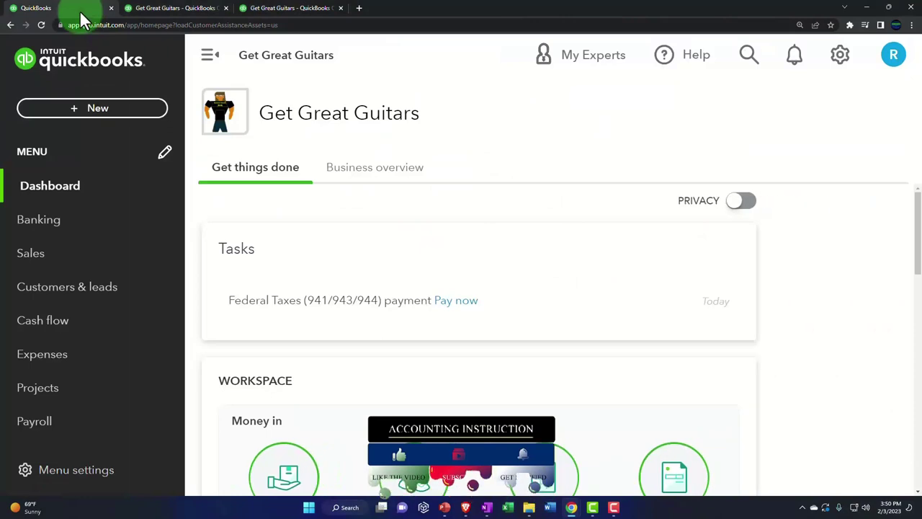
Look over the new-transaction forms in the first browser tab and open the Budgeting tool.
{"action": "left_click", "coordinate": [128, 110]}
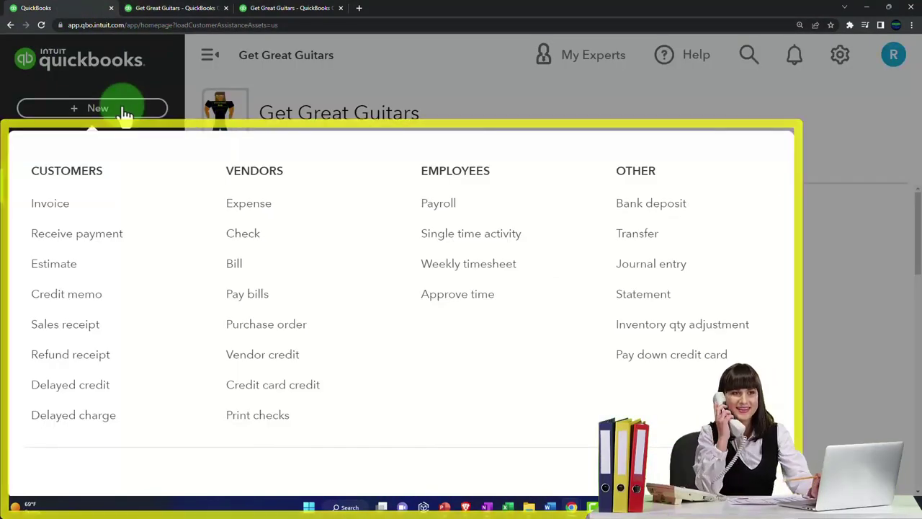
{"action": "left_click", "coordinate": [134, 245]}
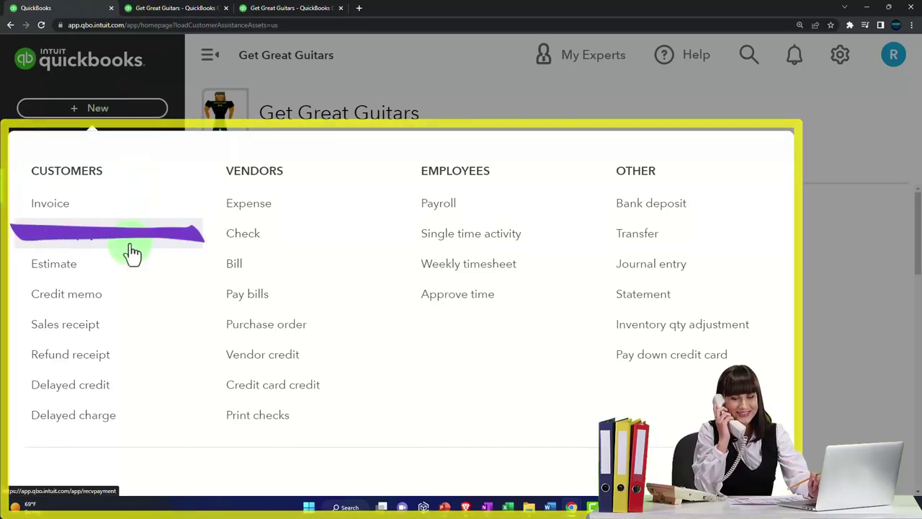
{"action": "left_click", "coordinate": [746, 62]}
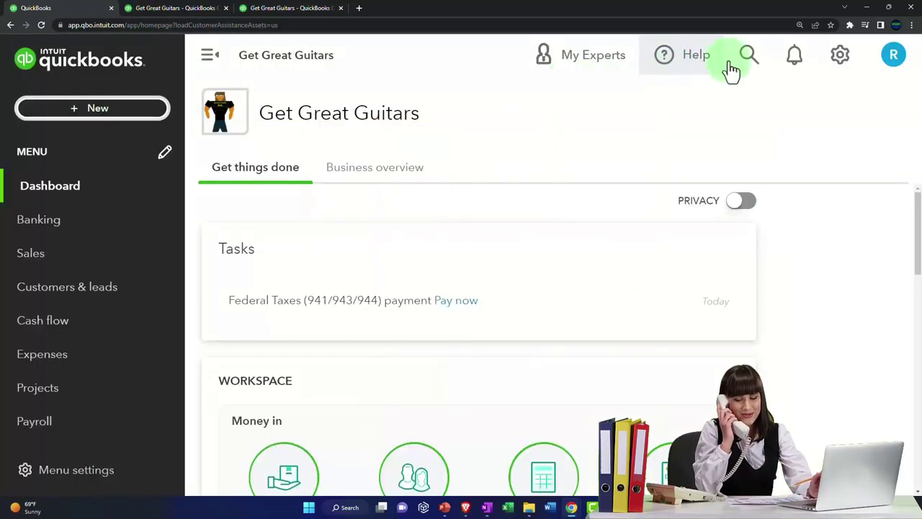
{"action": "left_click", "coordinate": [839, 56]}
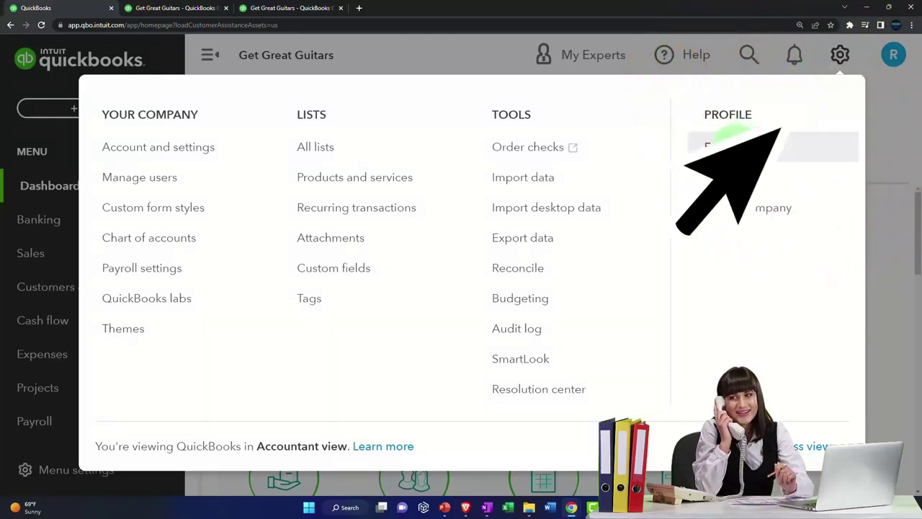
{"action": "left_click", "coordinate": [536, 309]}
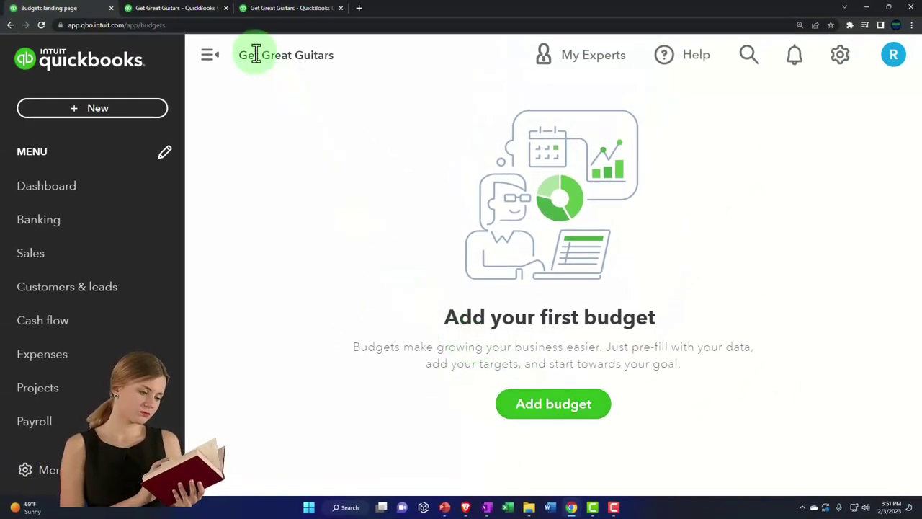
View the Profit and Loss report, check the January and February current assets on the Balance Sheet, and return to the Profit and Loss.
{"action": "left_click", "coordinate": [261, 13]}
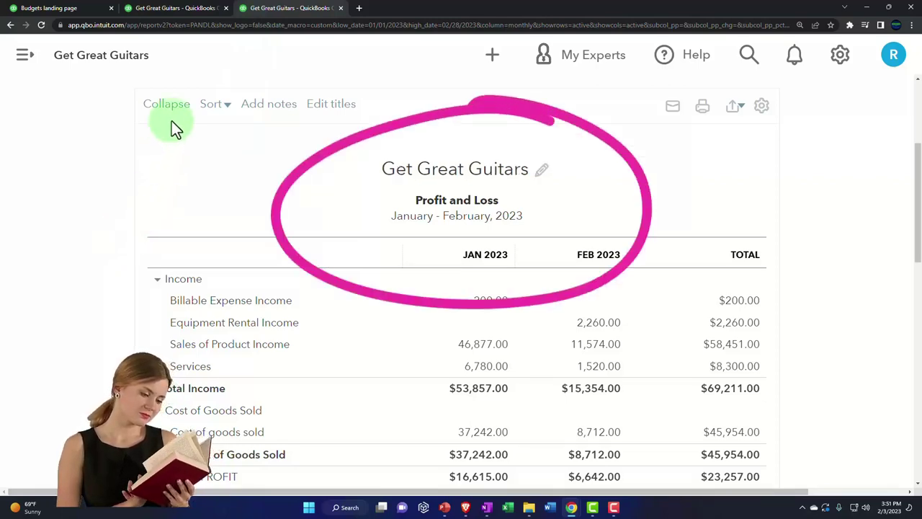
{"action": "left_click", "coordinate": [176, 10]}
{"action": "scroll", "coordinate": [190, 180], "scroll_direction": "up", "scroll_amount": 3}
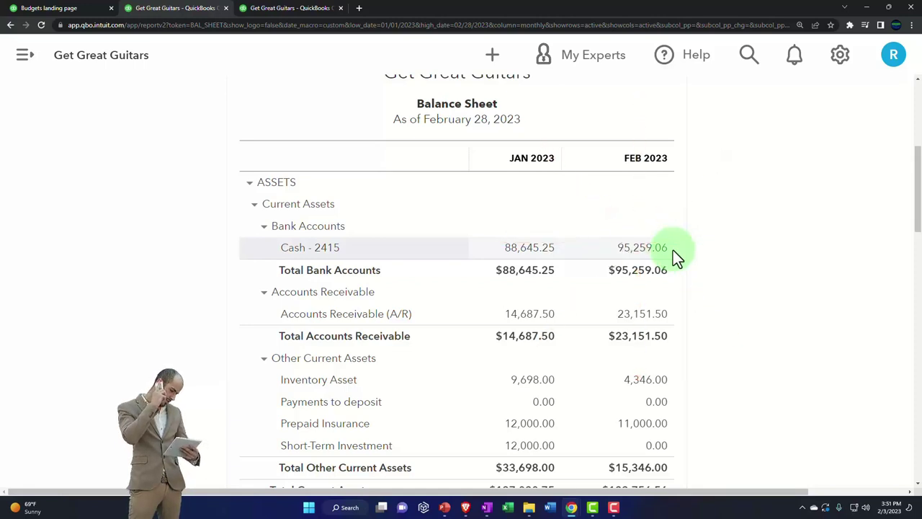
{"action": "left_click", "coordinate": [291, 10]}
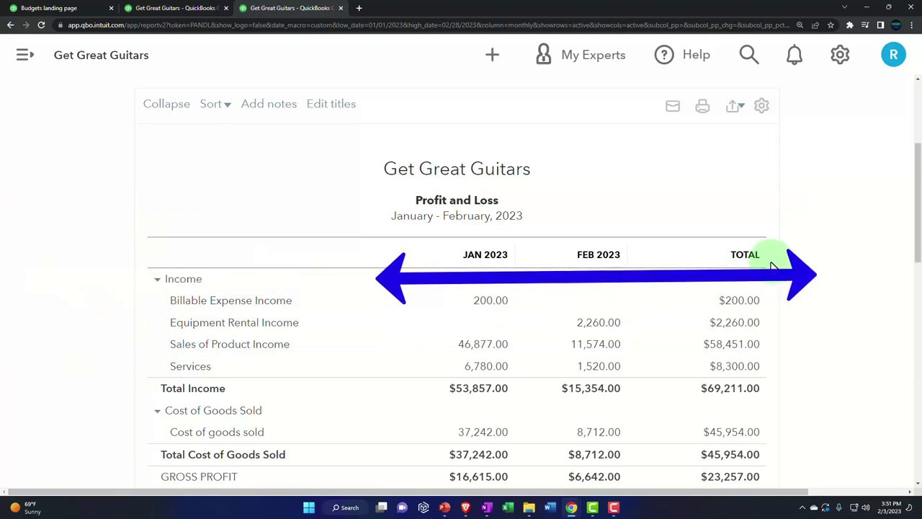
Examine the monthly income, cost of goods sold and expense lines on the Profit and Loss report.
{"action": "scroll", "coordinate": [771, 262], "scroll_direction": "down", "scroll_amount": 3}
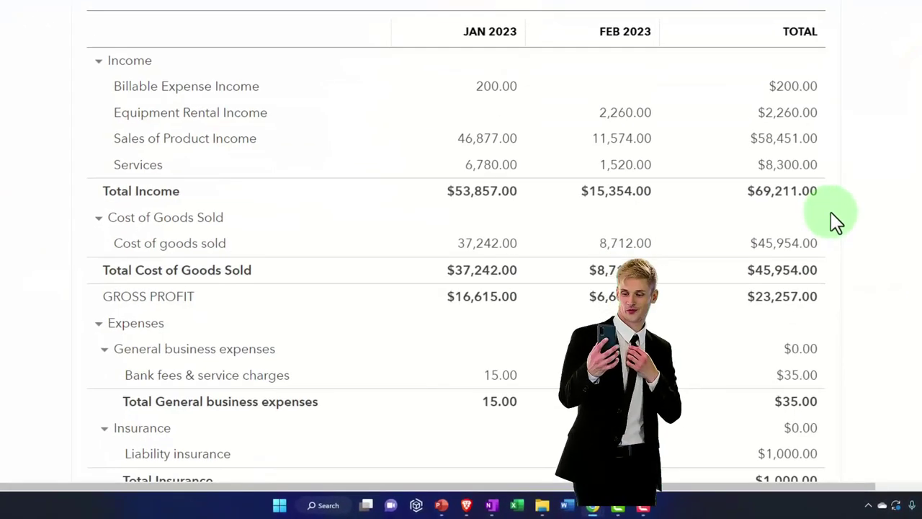
{"action": "scroll", "coordinate": [830, 212], "scroll_direction": "down", "scroll_amount": 5}
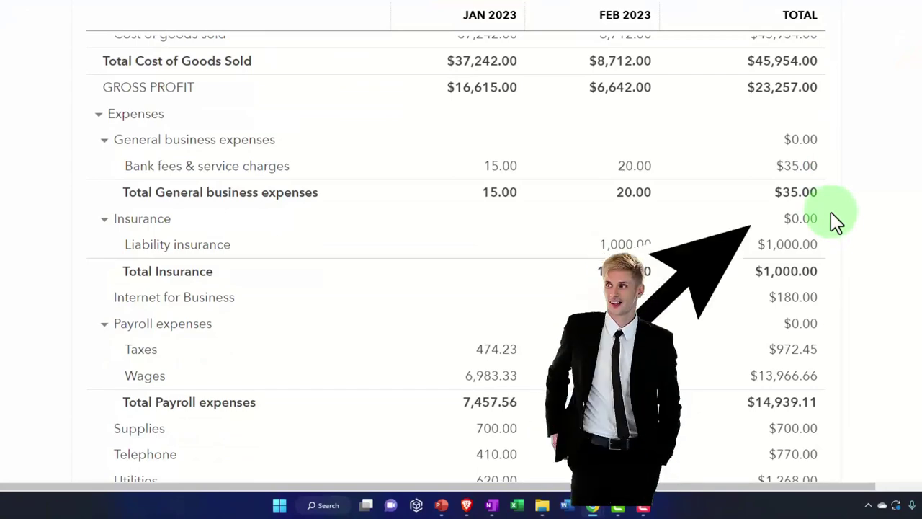
{"action": "scroll", "coordinate": [830, 212], "scroll_direction": "up", "scroll_amount": 5}
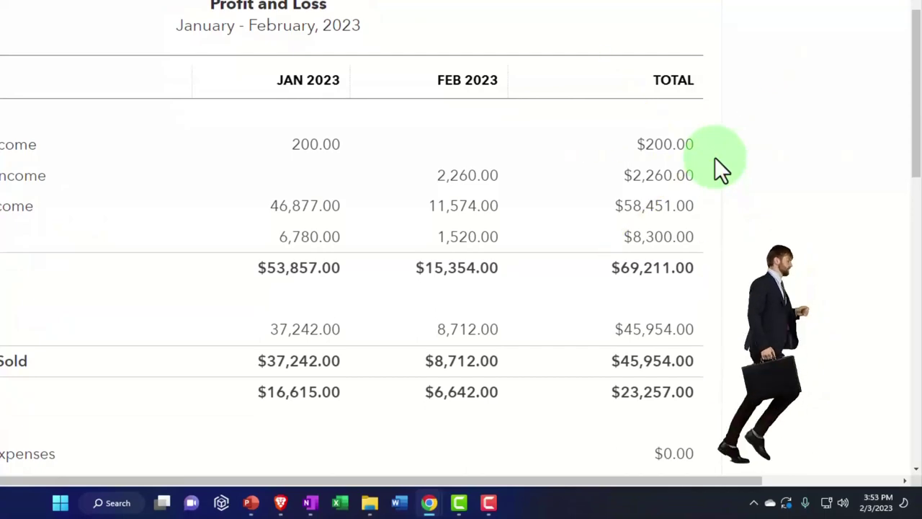
{"action": "scroll", "coordinate": [715, 157], "scroll_direction": "down", "scroll_amount": 1}
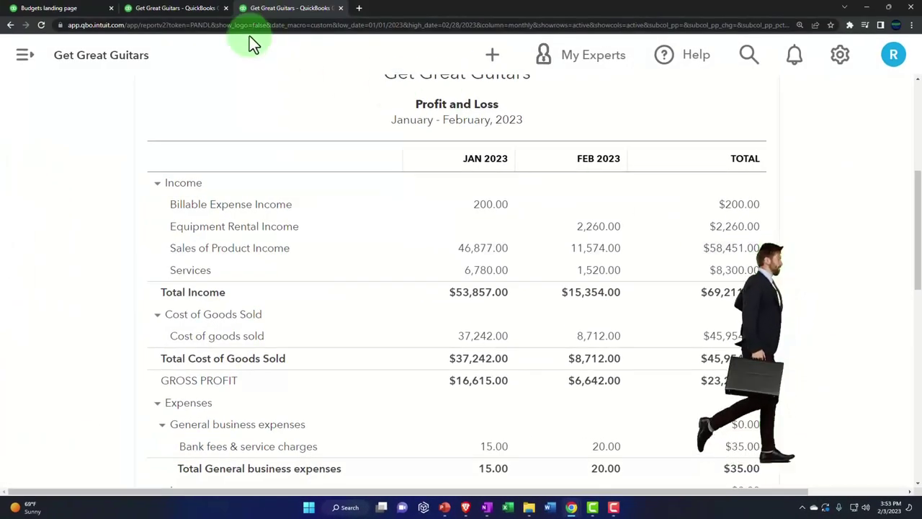
Review the company tools that include Budgeting and return to the Profit and Loss report.
{"action": "scroll", "coordinate": [386, 244], "scroll_direction": "up", "scroll_amount": 3}
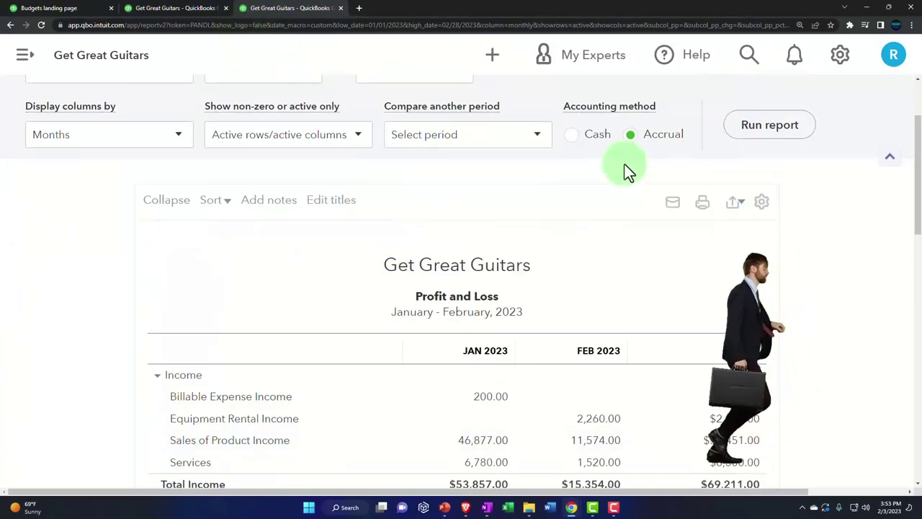
{"action": "left_click", "coordinate": [837, 66]}
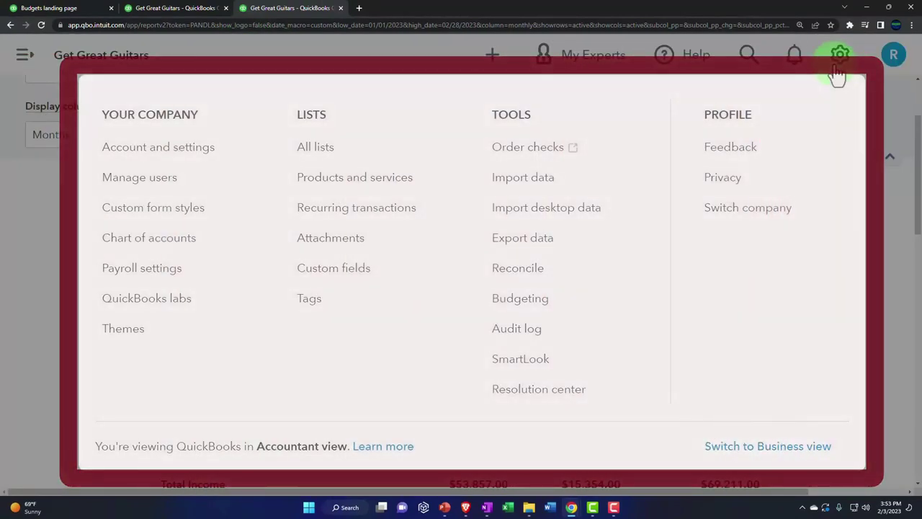
{"action": "left_click", "coordinate": [548, 301]}
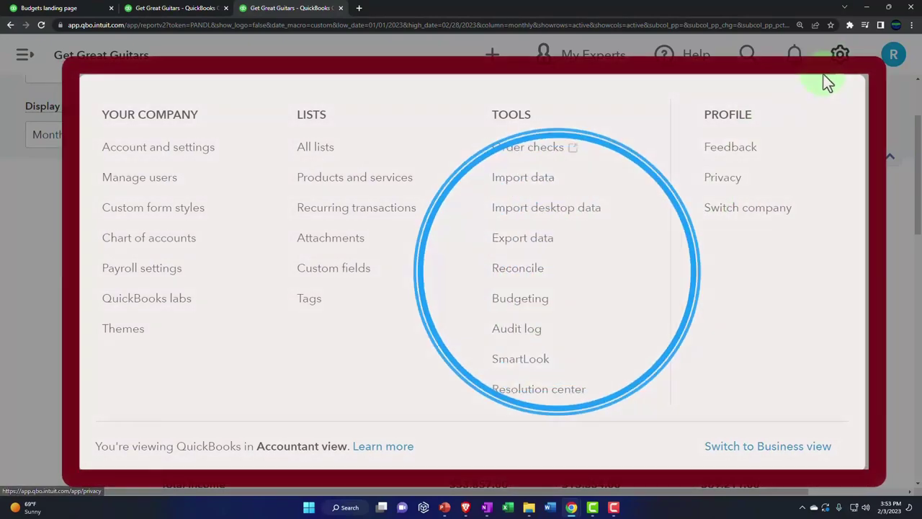
{"action": "left_click", "coordinate": [834, 64]}
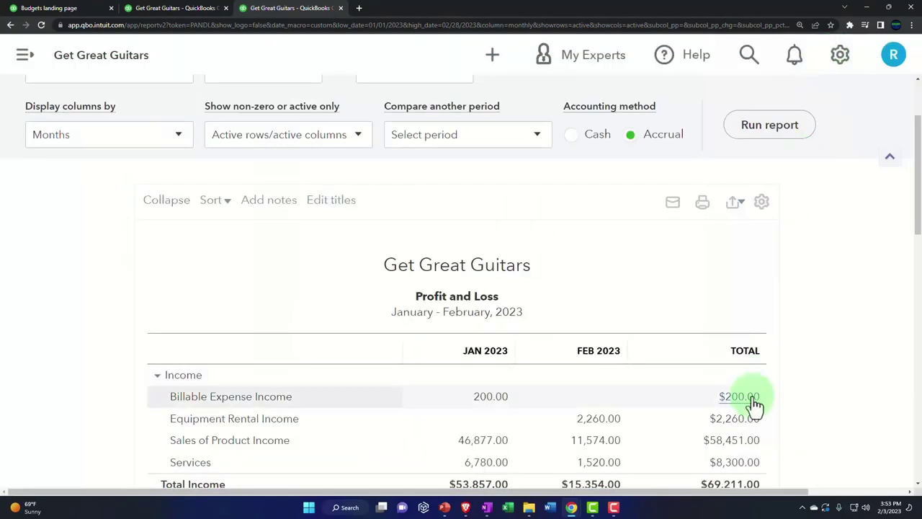
Compare the January and February income, cost of goods sold and gross profit on the Profit and Loss report.
{"action": "scroll", "coordinate": [753, 405], "scroll_direction": "down", "scroll_amount": 1}
{"action": "scroll", "coordinate": [753, 405], "scroll_direction": "down", "scroll_amount": 1}
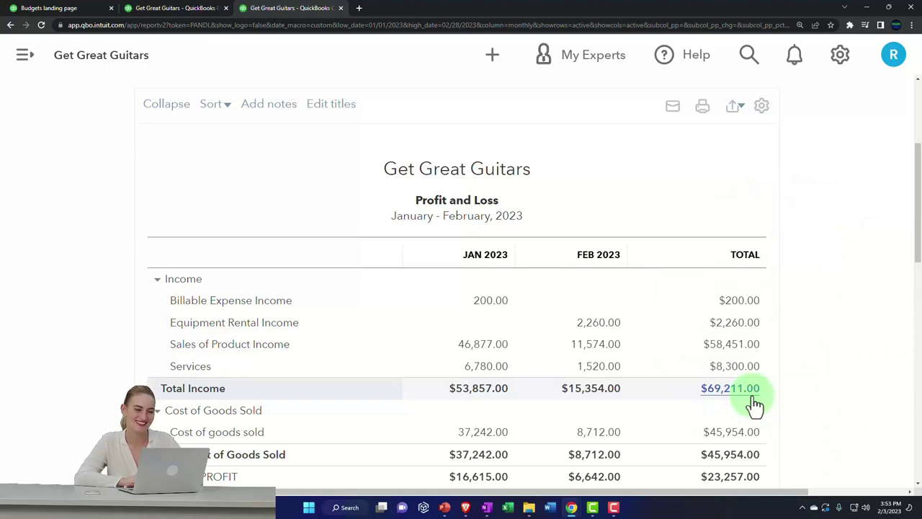
{"action": "scroll", "coordinate": [790, 403], "scroll_direction": "down", "scroll_amount": 1}
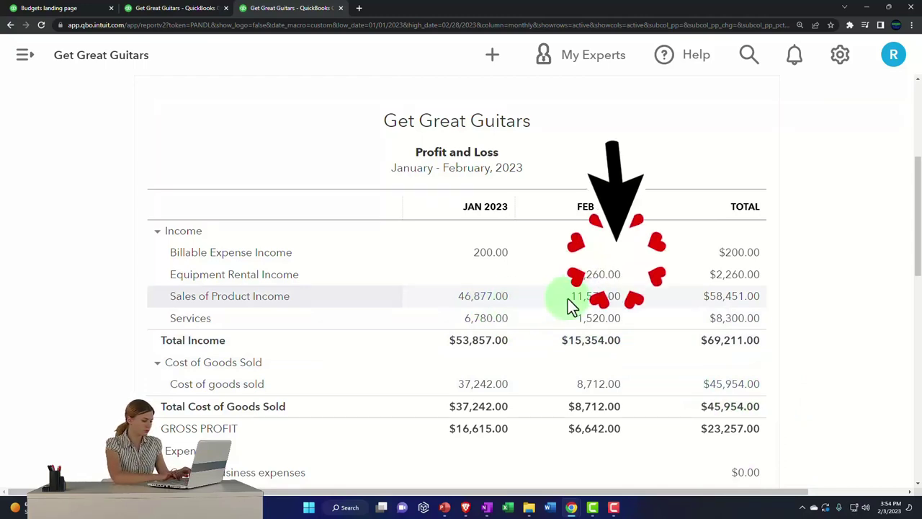
{"action": "scroll", "coordinate": [569, 301], "scroll_direction": "down", "scroll_amount": 1}
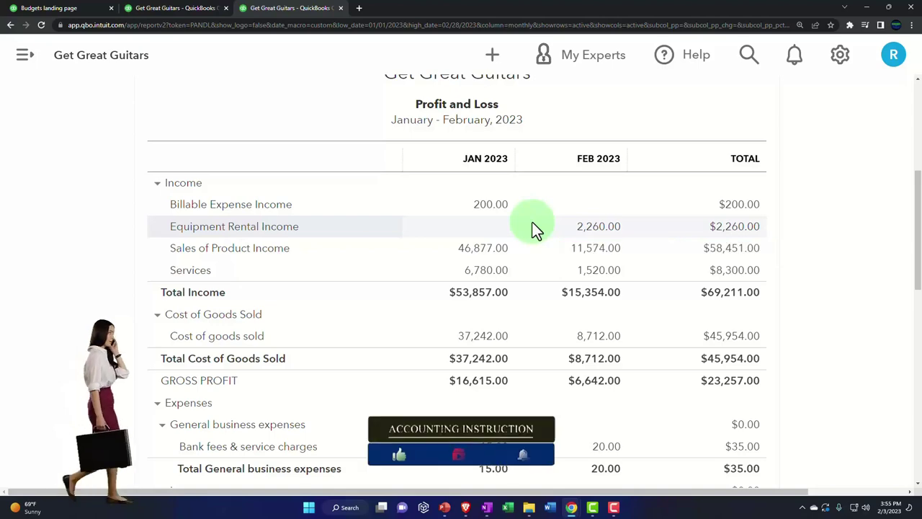
Locate Budgeting among the company tools without opening it, and return to the income section of the Profit and Loss report.
{"action": "scroll", "coordinate": [531, 227], "scroll_direction": "up", "scroll_amount": 2}
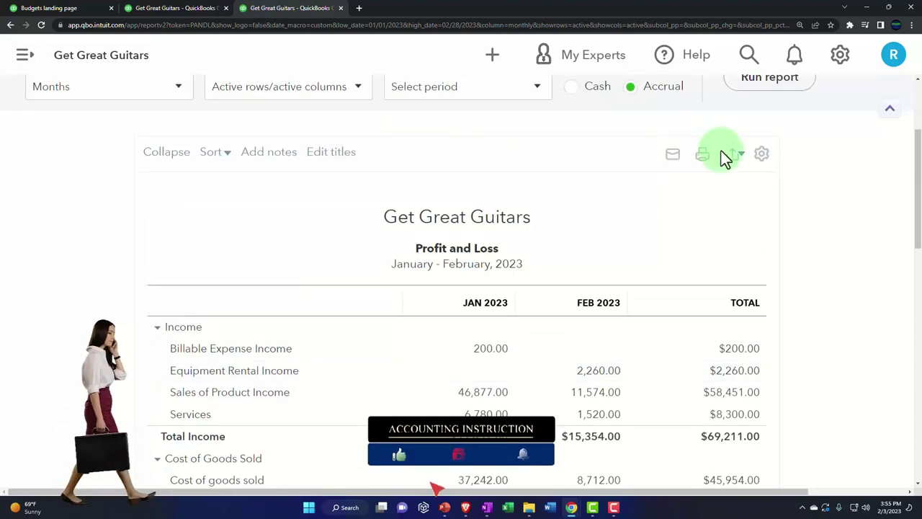
{"action": "scroll", "coordinate": [724, 156], "scroll_direction": "up", "scroll_amount": 2}
{"action": "left_click", "coordinate": [835, 59]}
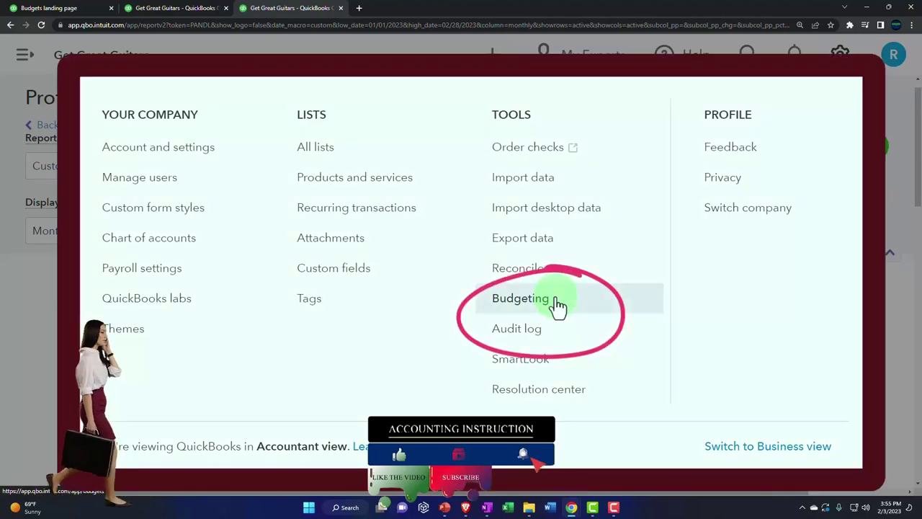
{"action": "left_click", "coordinate": [899, 322]}
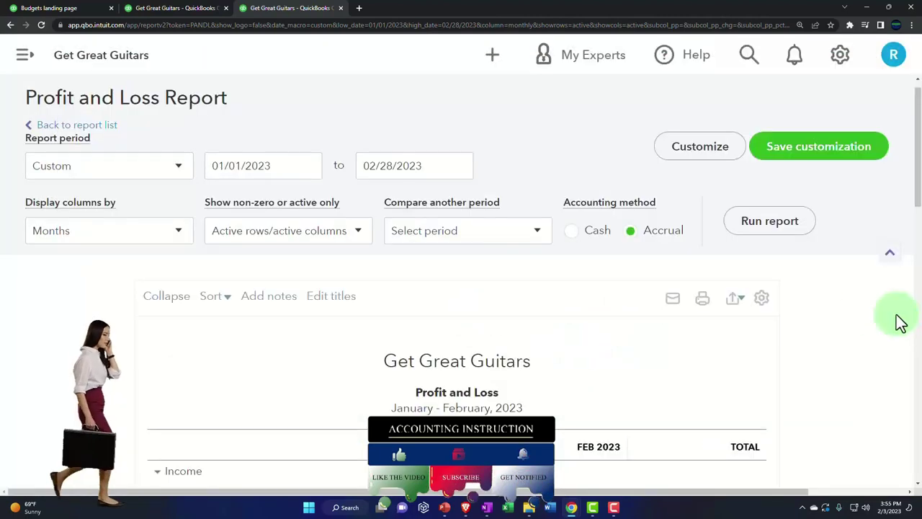
{"action": "scroll", "coordinate": [808, 345], "scroll_direction": "down", "scroll_amount": 3}
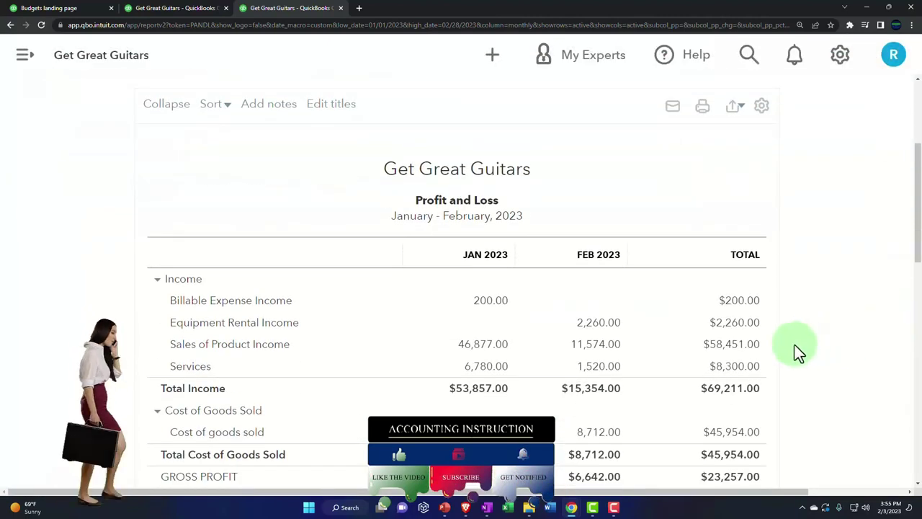
{"action": "left_click", "coordinate": [698, 344]}
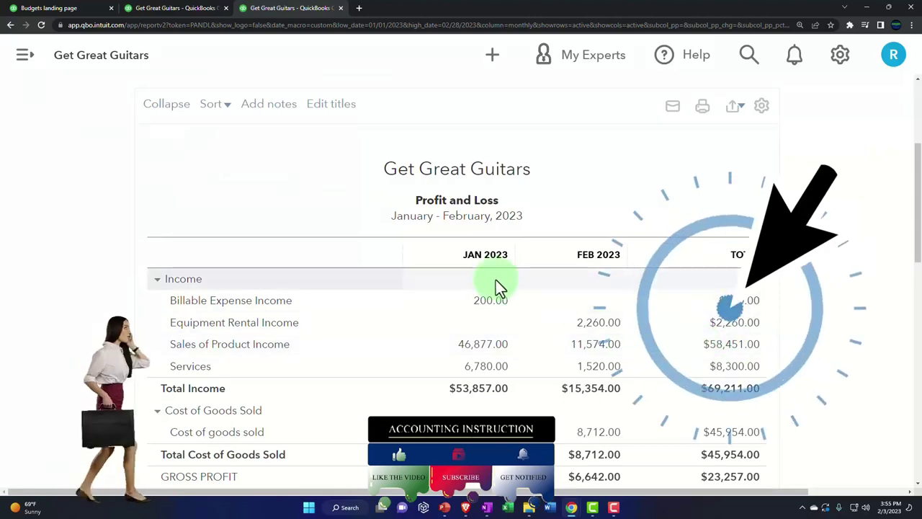